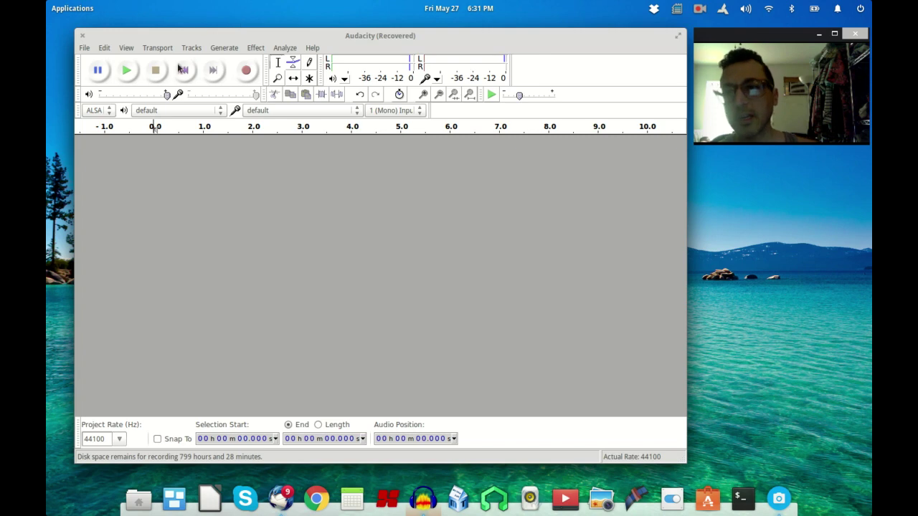
left_click(104, 48)
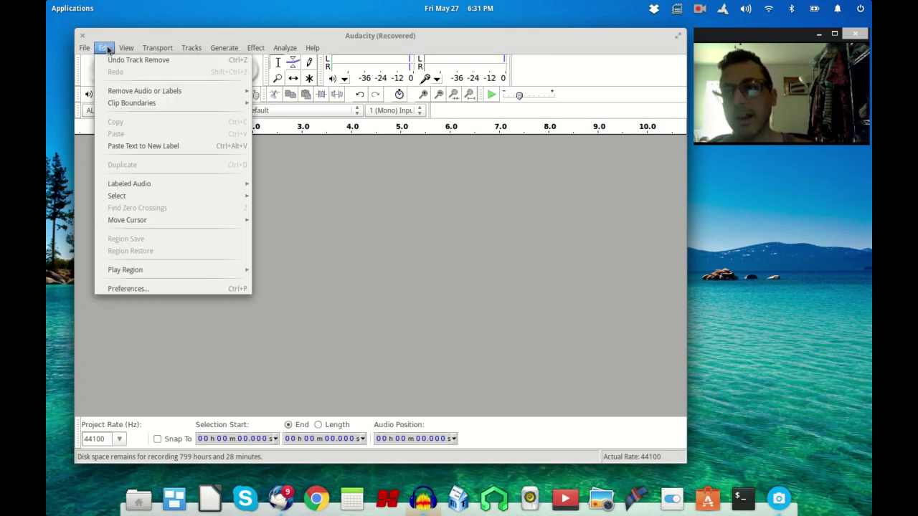
left_click(140, 288)
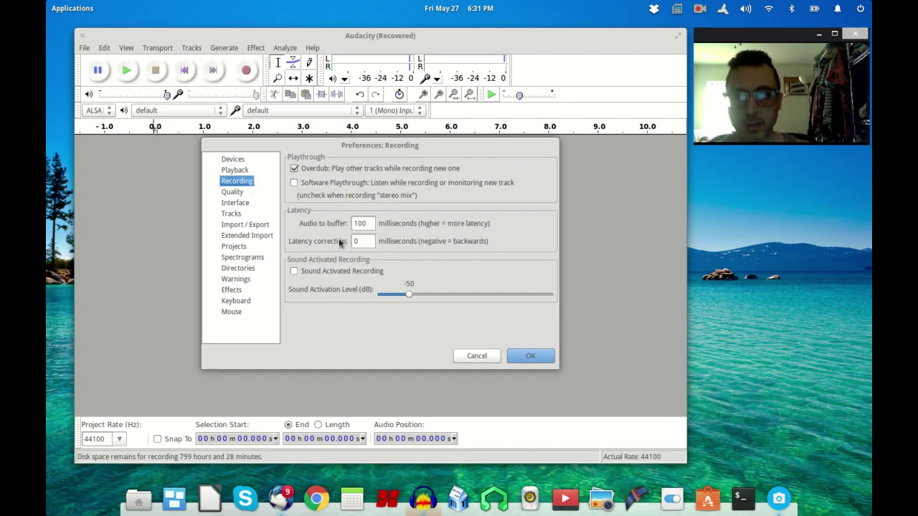
left_click(361, 242)
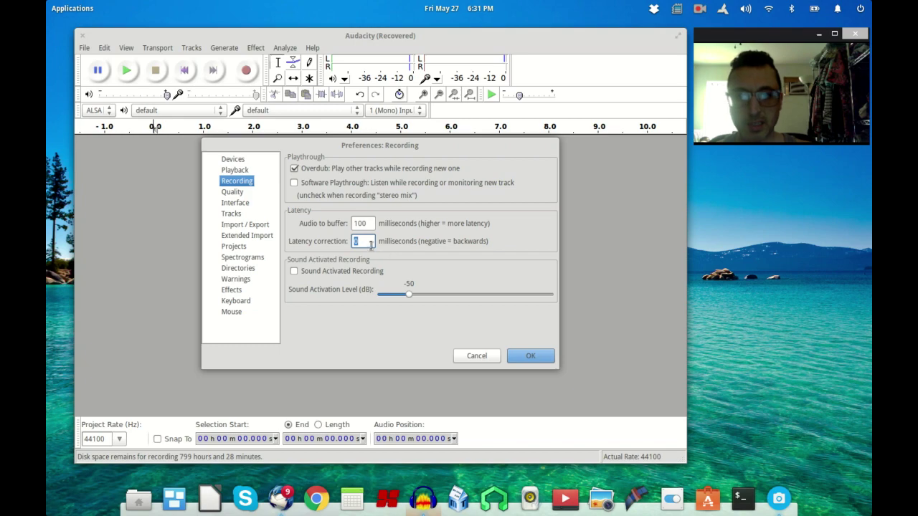
left_click(534, 356)
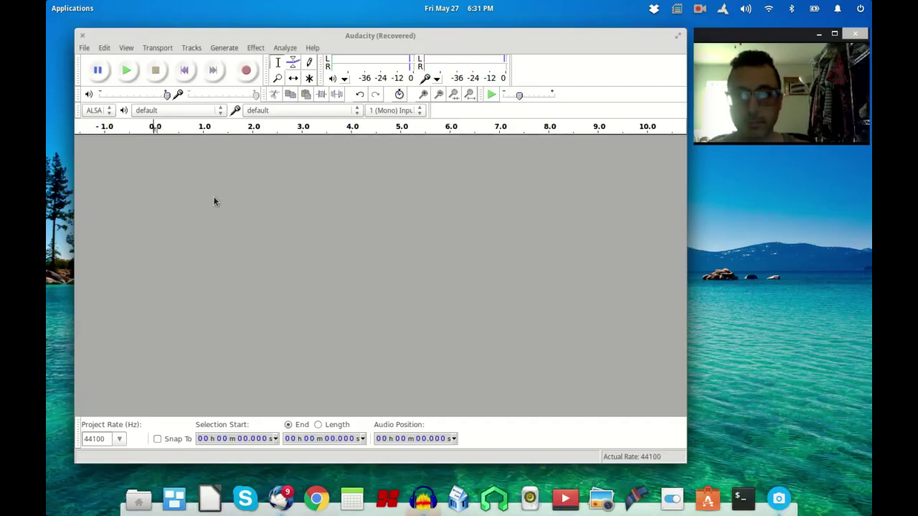
Generate a one-measure Click Track at 120 bpm, giving four clicks over 2 seconds.
left_click(224, 48)
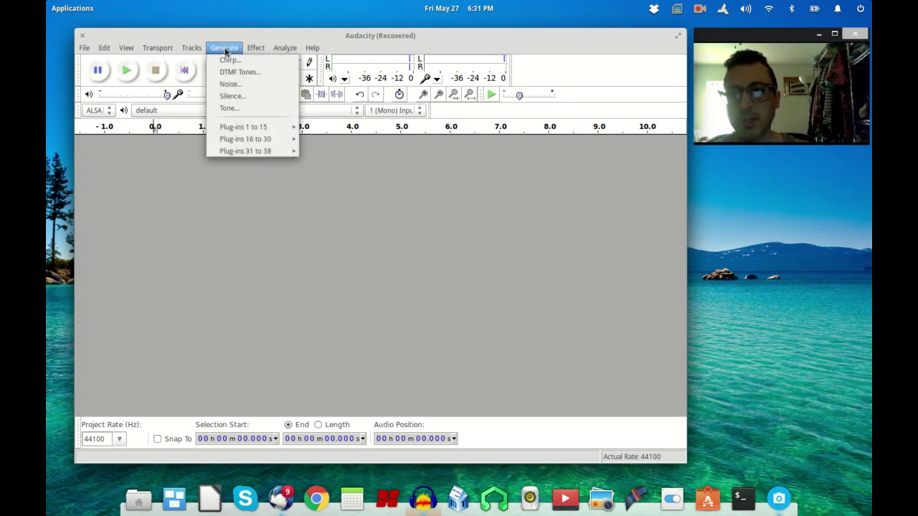
mouse_move(234, 131)
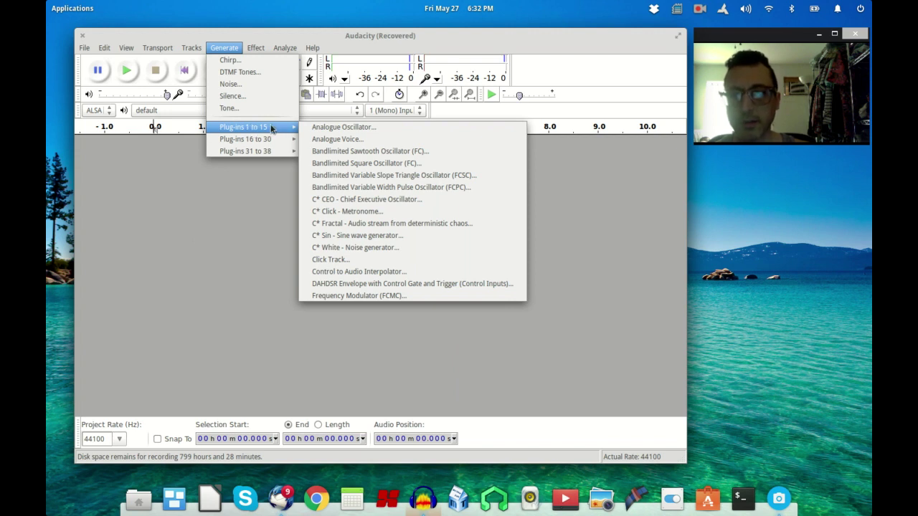
left_click(350, 260)
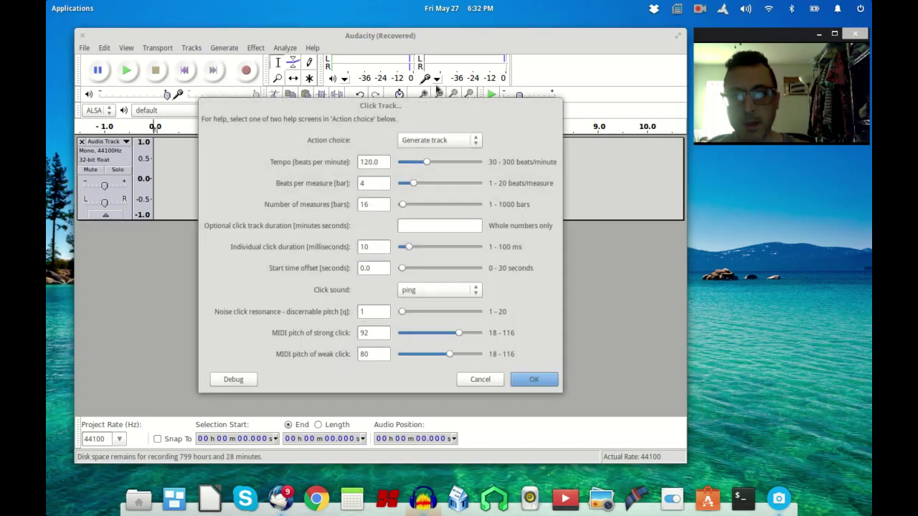
double_click(377, 204)
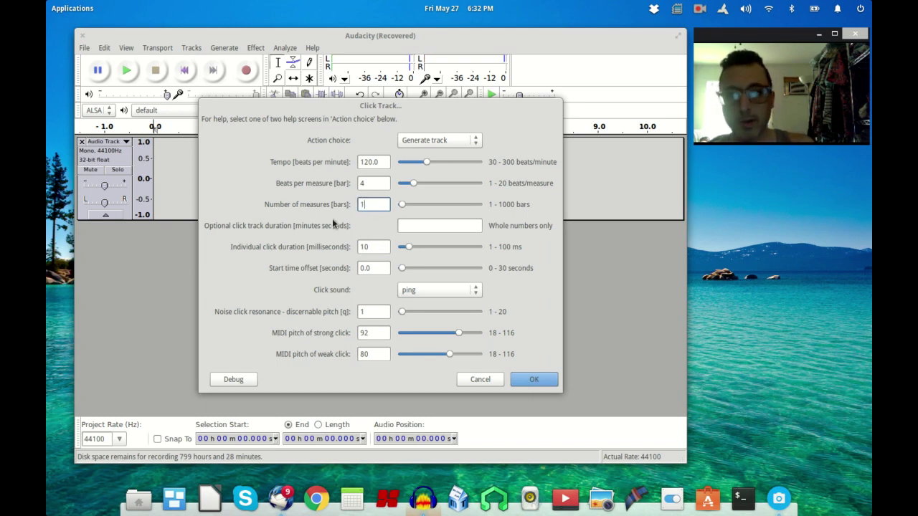
left_click(543, 380)
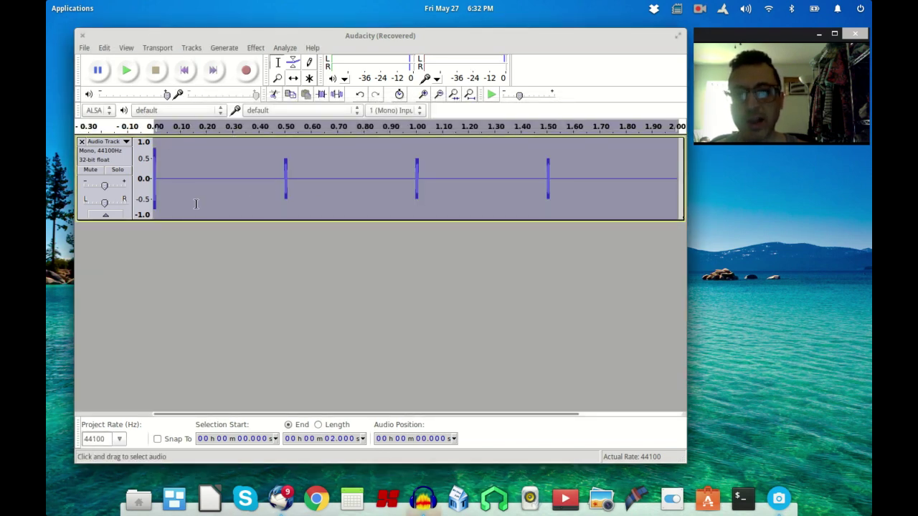
Play the click track, then overdub a recording of the four clicks onto a new track.
left_click(126, 72)
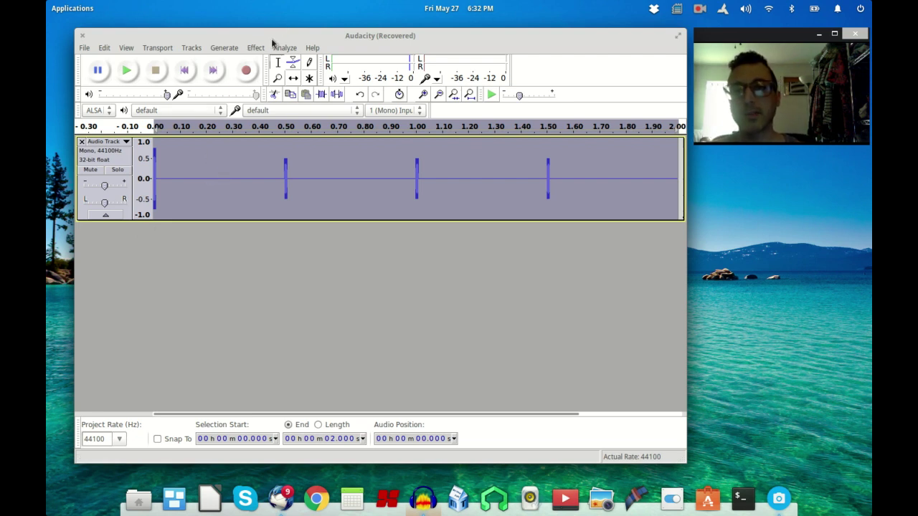
left_click(246, 72)
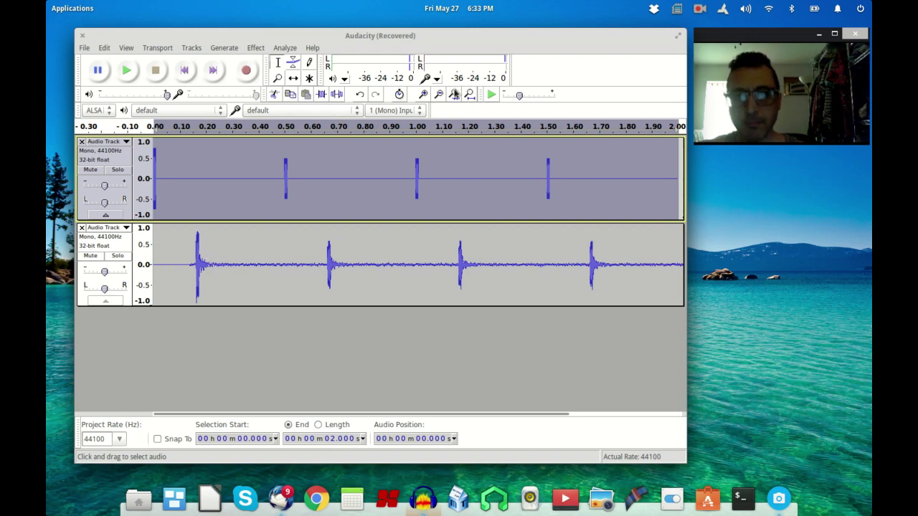
Measure the recorded first click's offset from zero, which reads about 0.175 seconds.
left_click(423, 96)
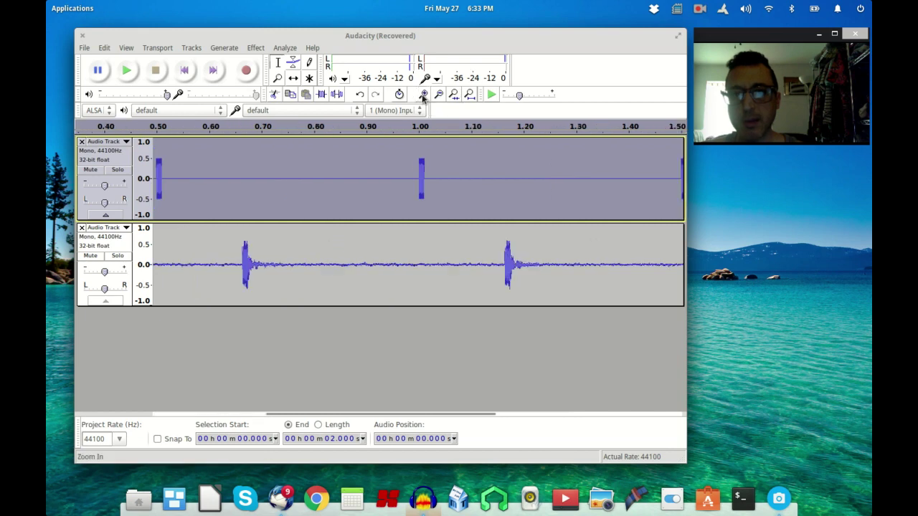
left_click(423, 96)
left_click(423, 96)
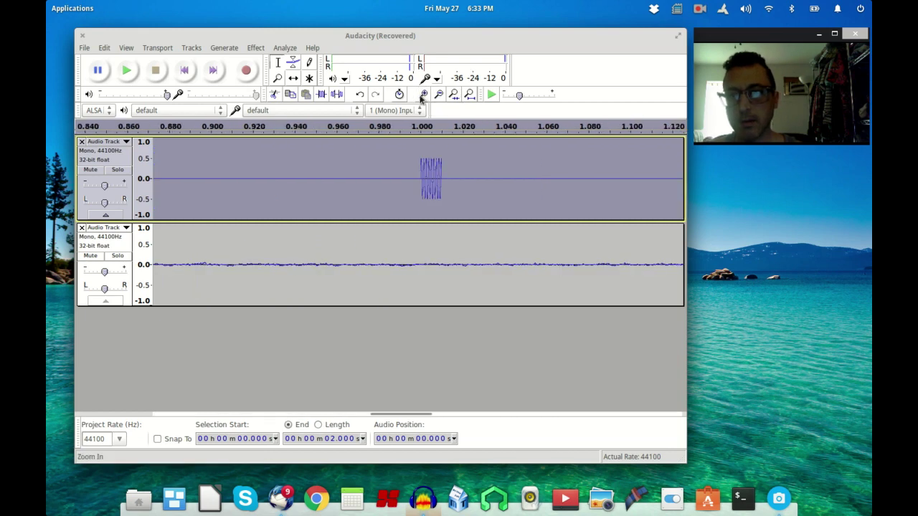
left_click(184, 70)
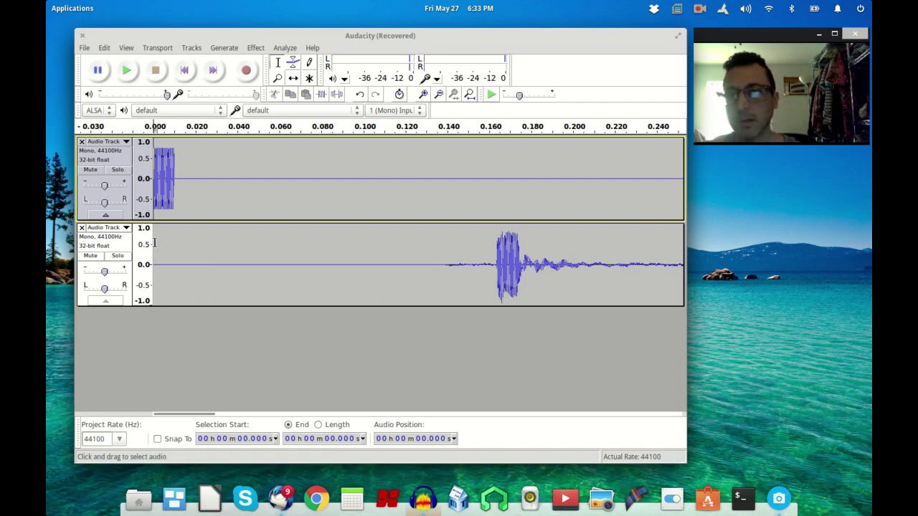
left_click_drag(152, 243, 520, 276)
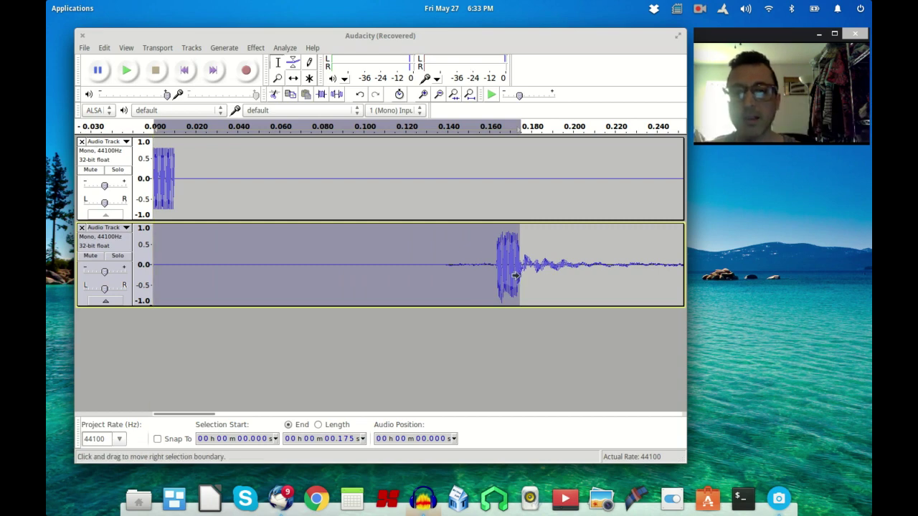
left_click(340, 440)
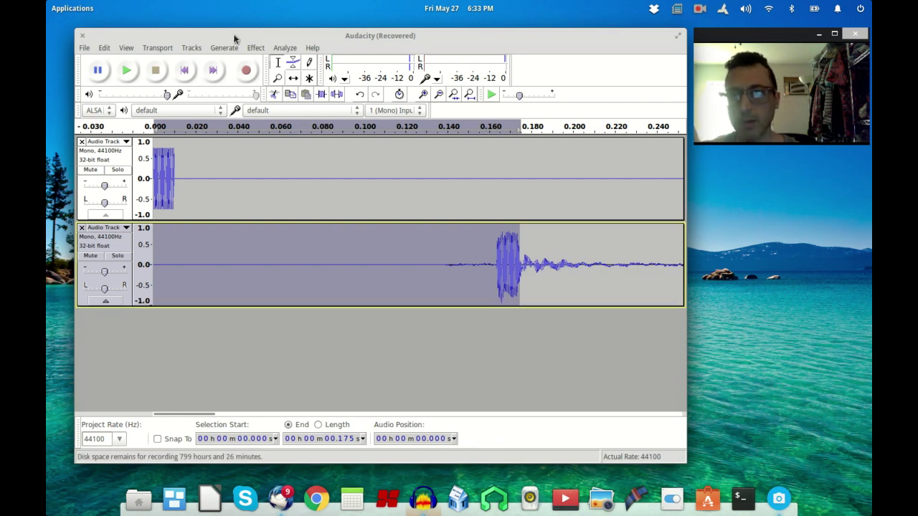
Set the recording latency correction to -175 ms and delete the test recording track.
left_click(105, 48)
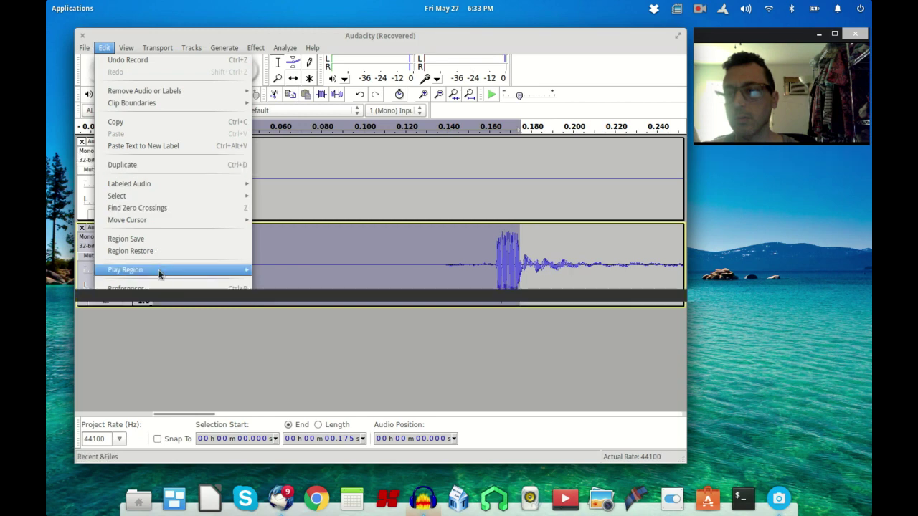
left_click(152, 288)
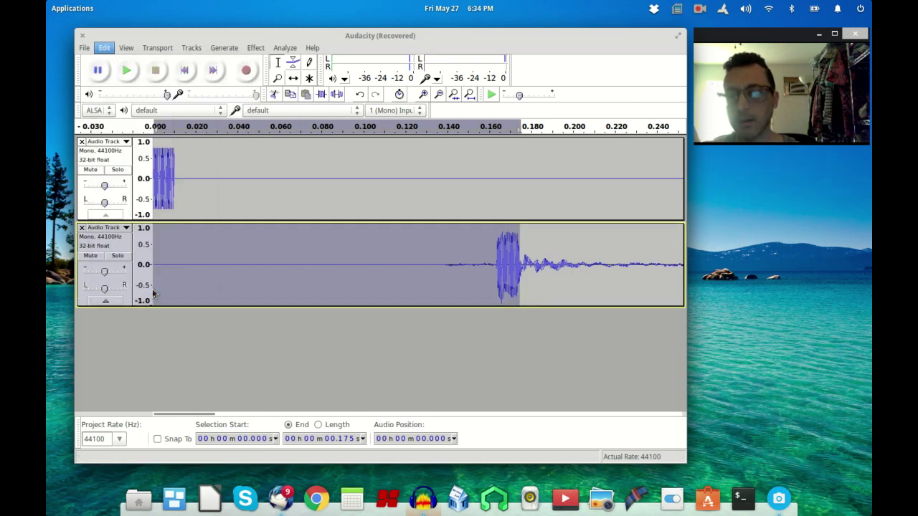
left_click(370, 241)
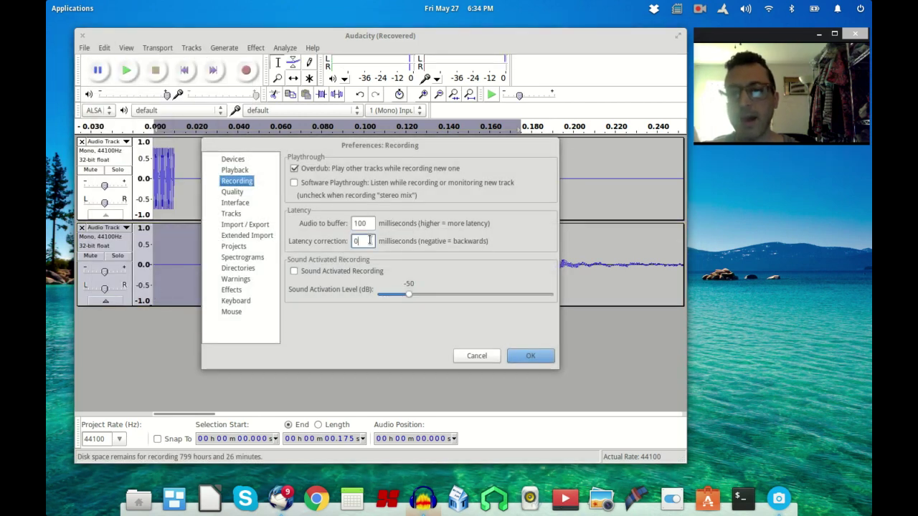
left_click_drag(370, 241, 347, 242)
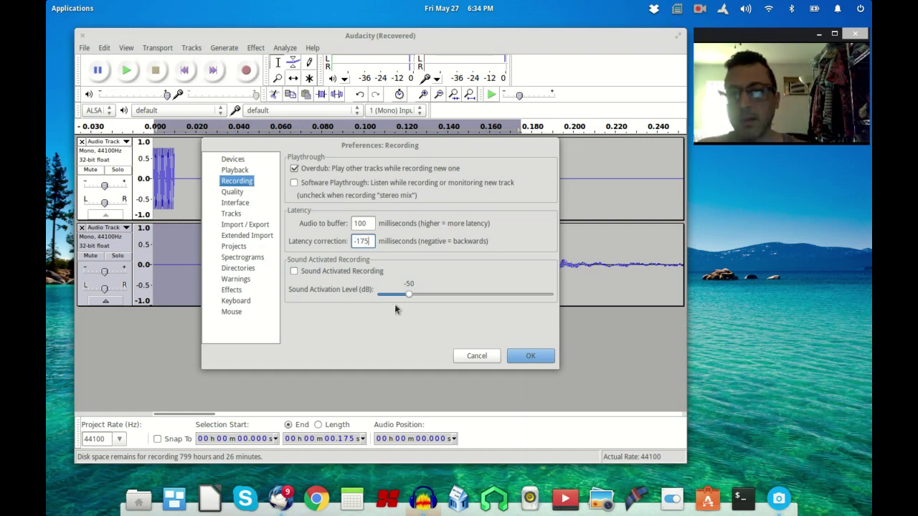
left_click(518, 359)
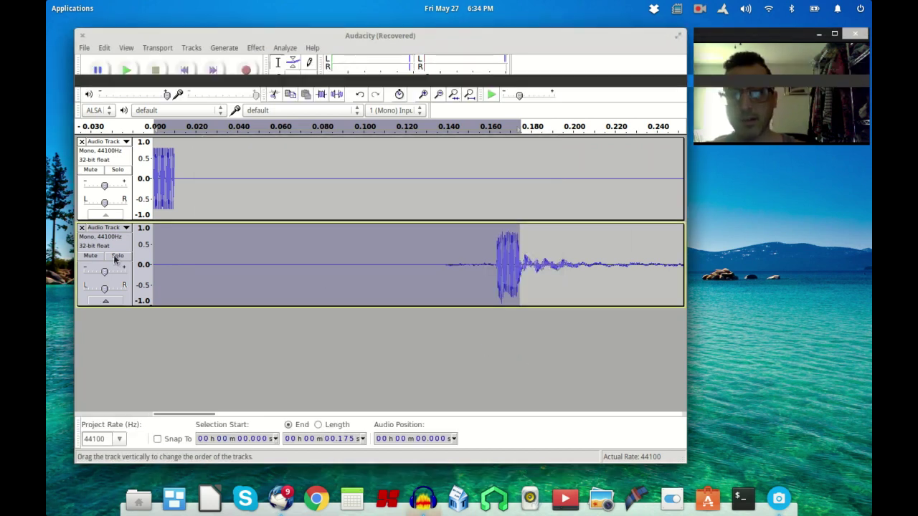
left_click(82, 228)
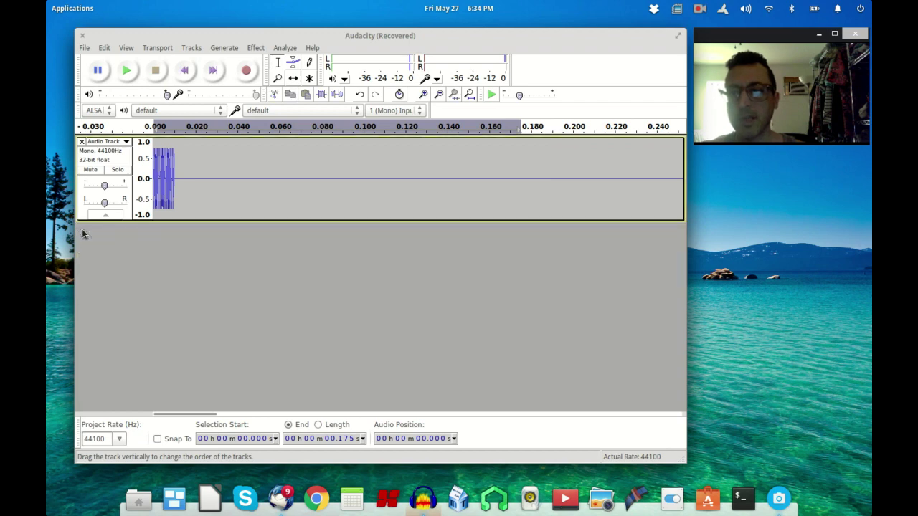
left_click(185, 69)
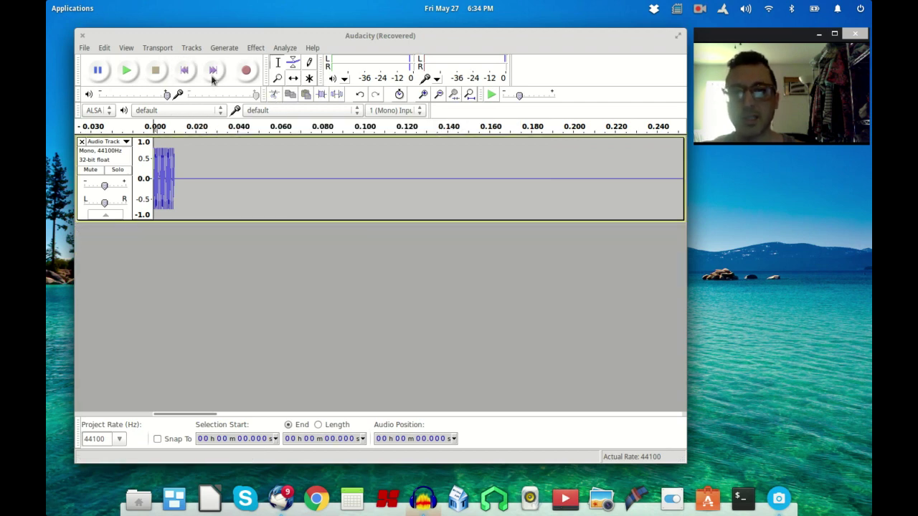
Record a new take over the click track with -175 ms correction, then scroll back to the start.
left_click(470, 95)
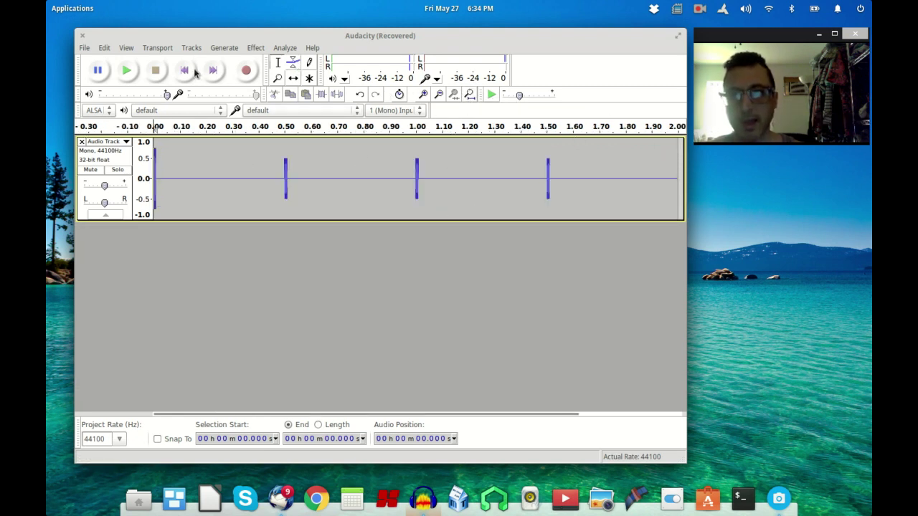
left_click(246, 73)
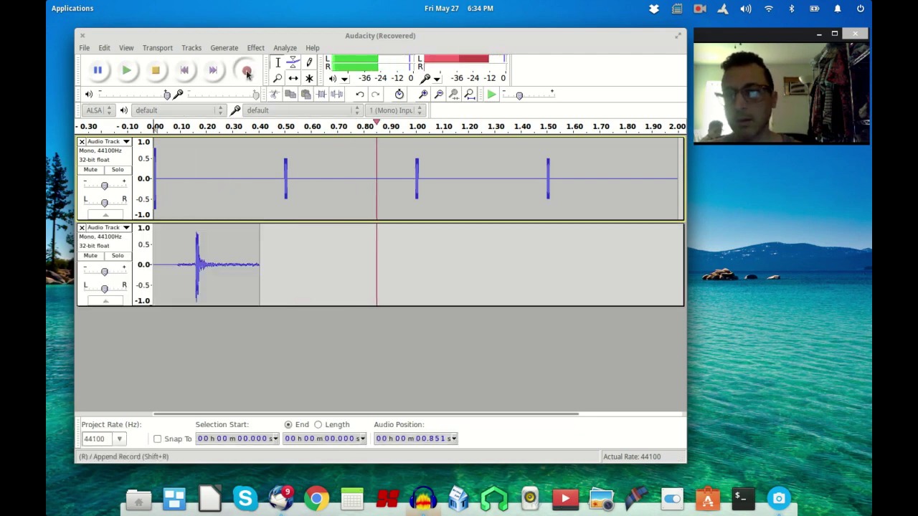
left_click(159, 71)
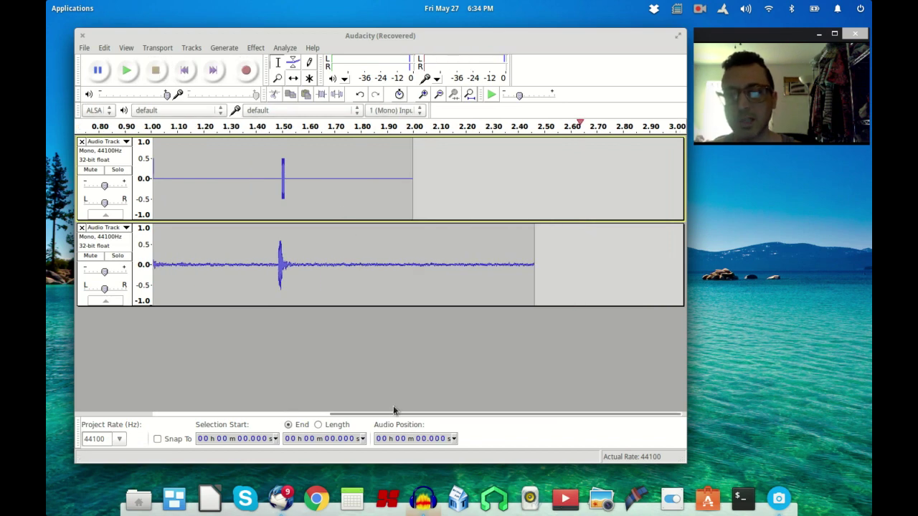
left_click_drag(385, 419, 229, 408)
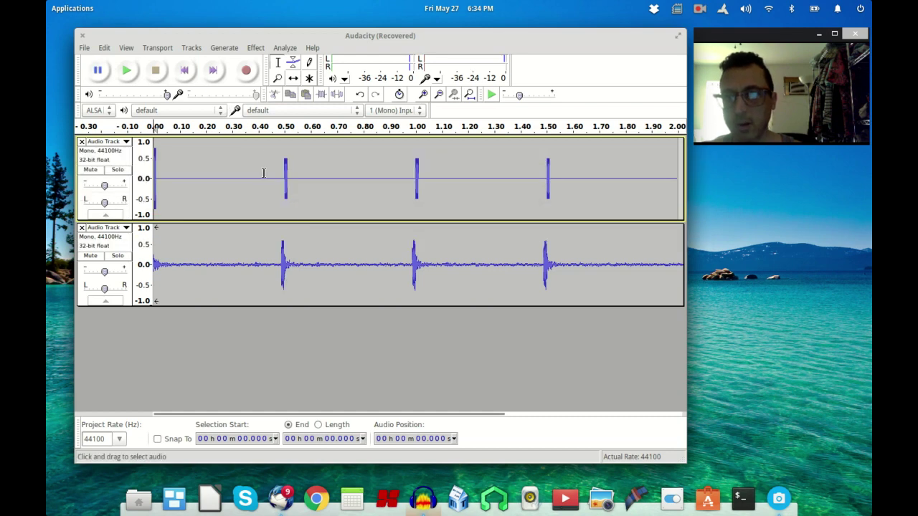
Change the latency correction from -175 to -165 ms and remove the misaligned test track.
left_click(425, 96)
left_click(425, 96)
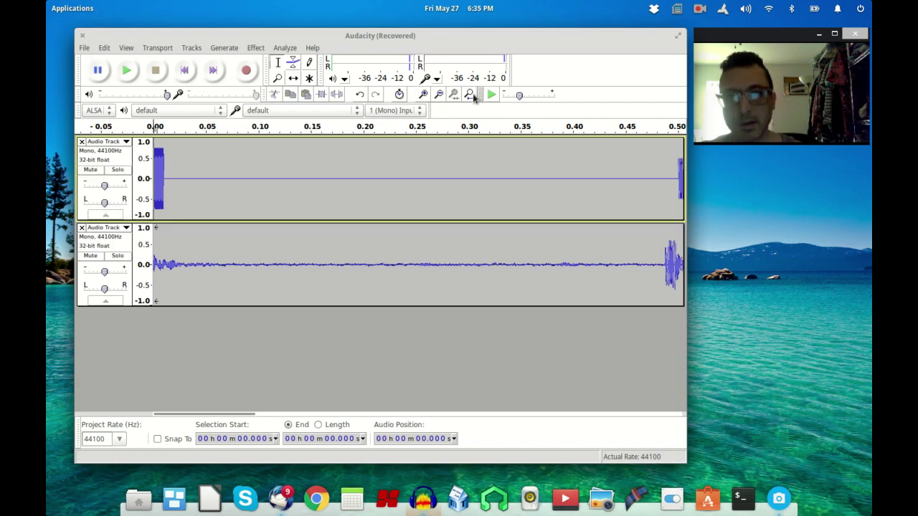
left_click(423, 94)
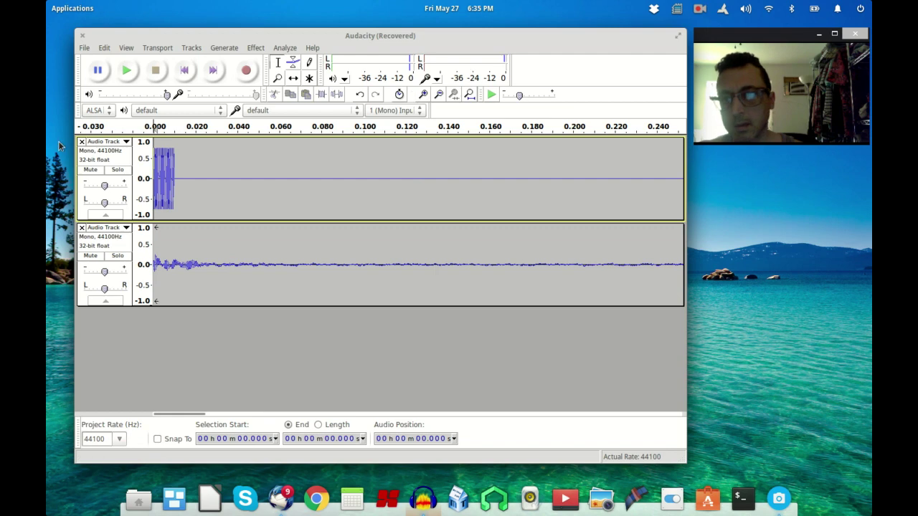
left_click(106, 48)
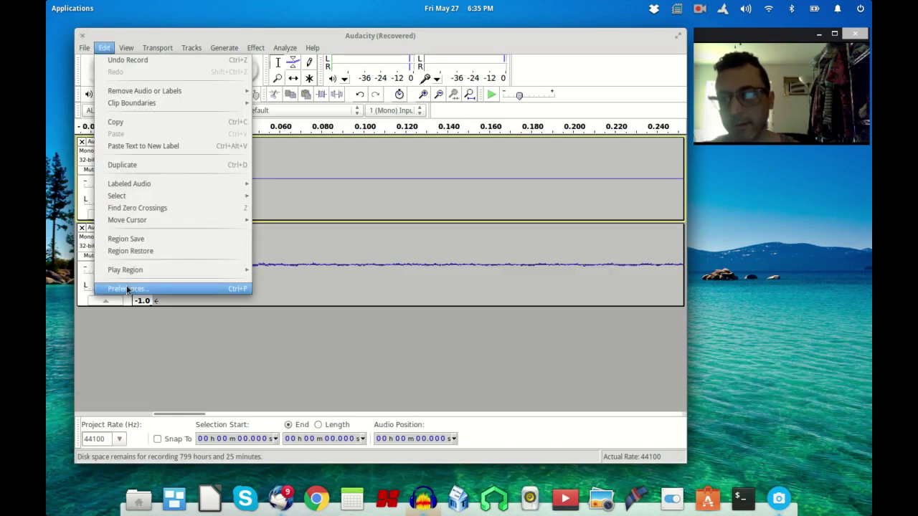
left_click(126, 286)
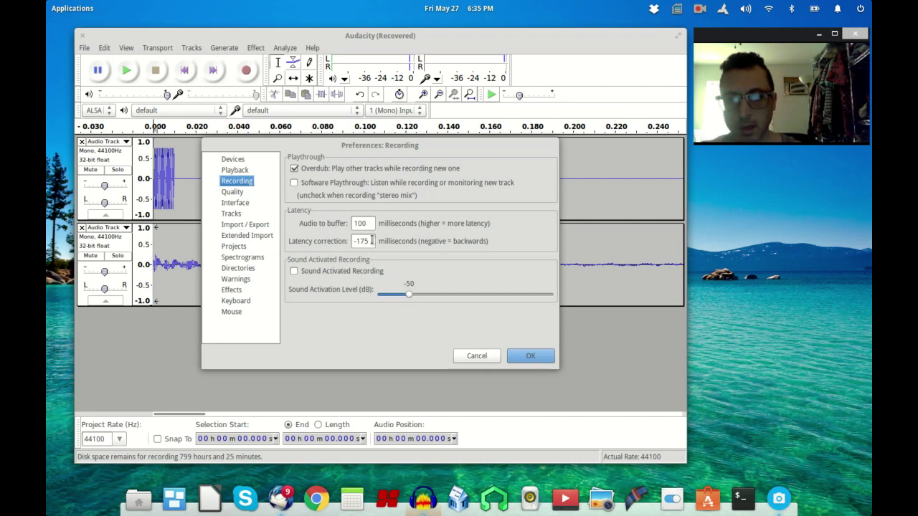
double_click(372, 241)
key("BackSpace")
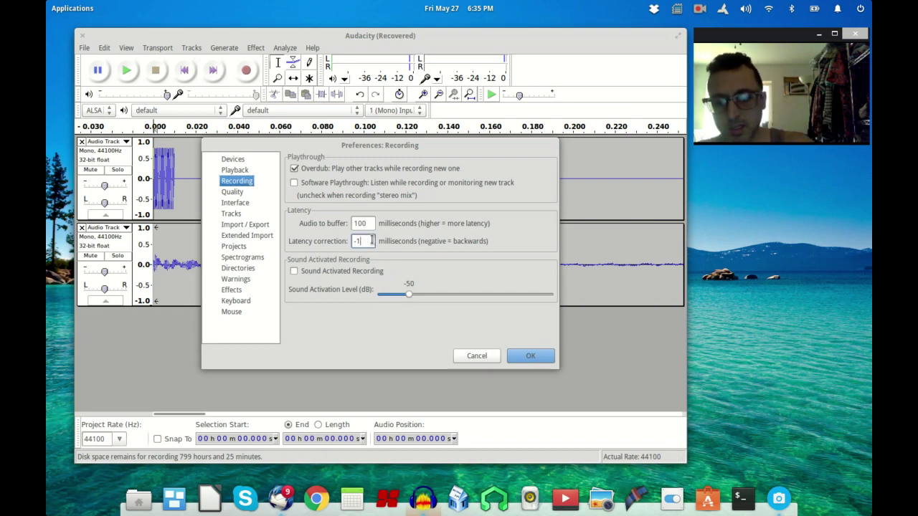
type("6")
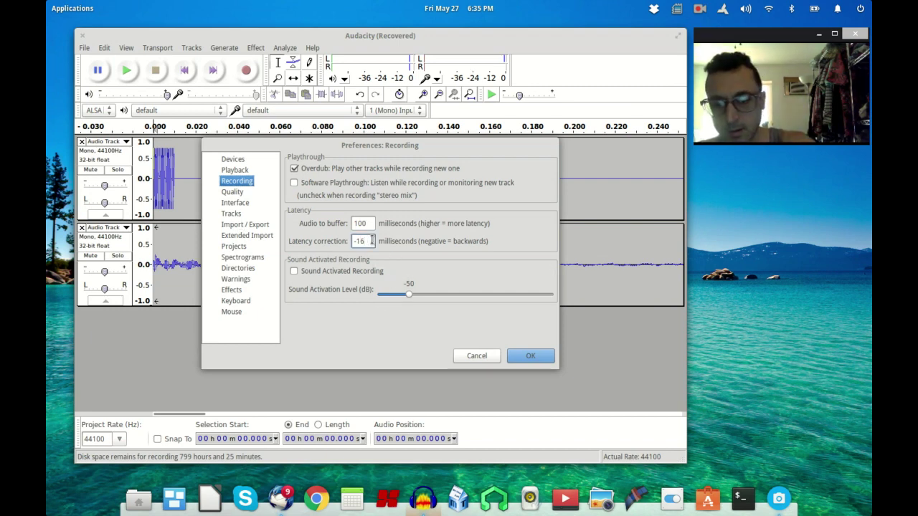
type("5")
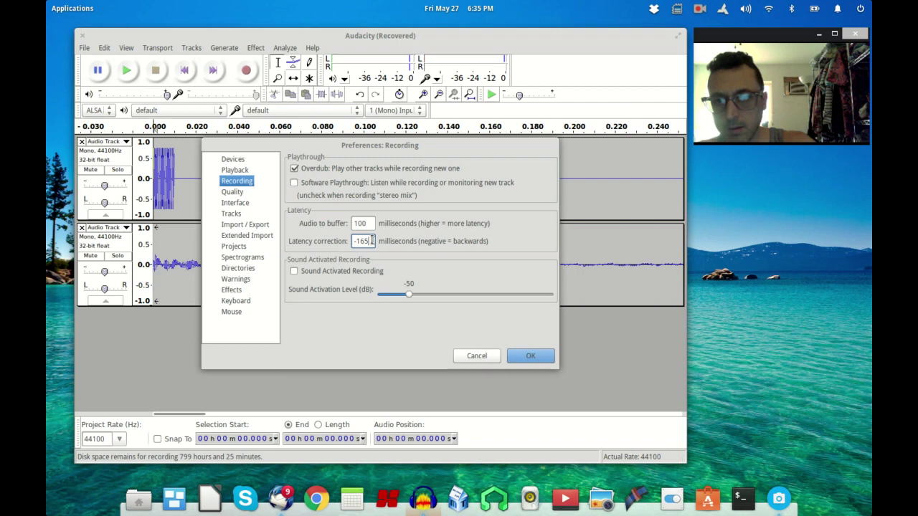
left_click(519, 357)
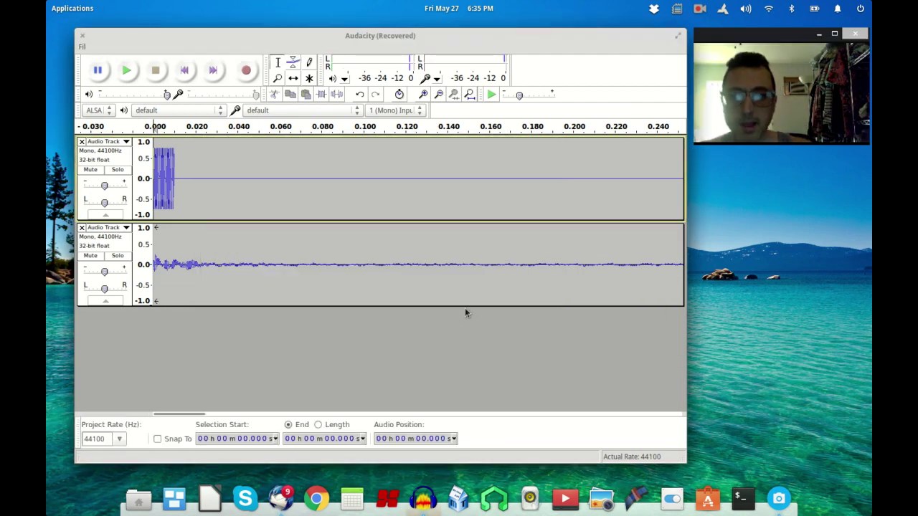
left_click(81, 227)
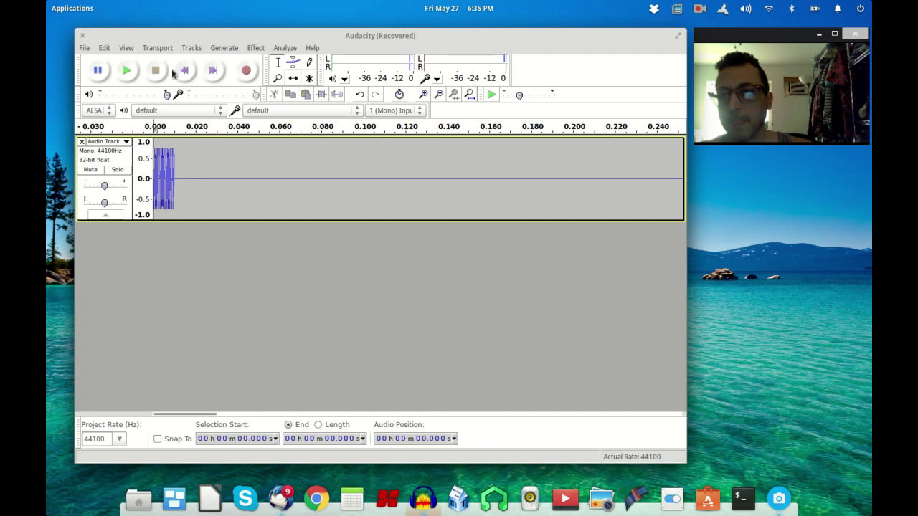
Record a fresh take with -165 ms correction and scroll back to the start.
left_click(469, 96)
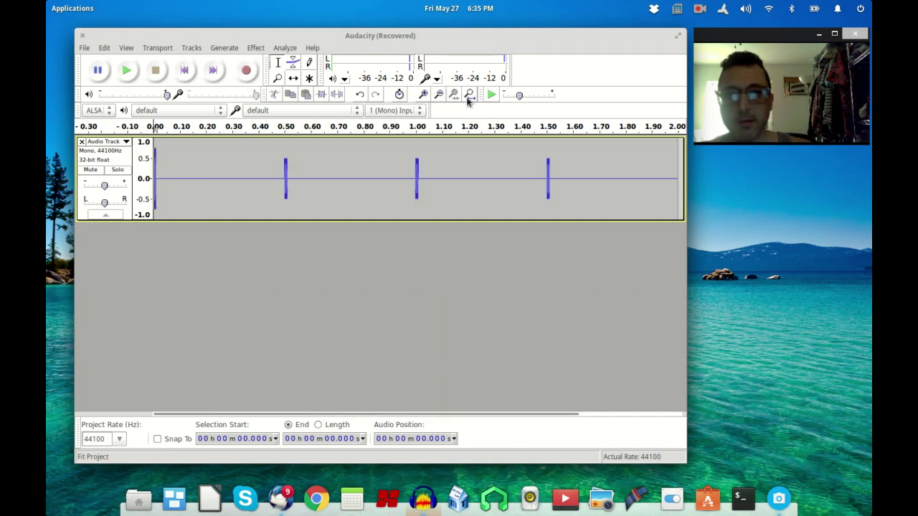
left_click(247, 71)
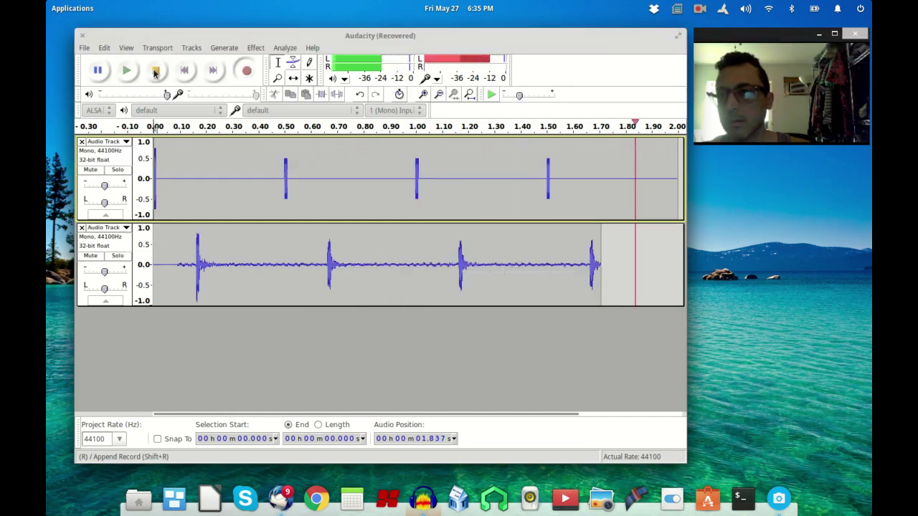
key("space")
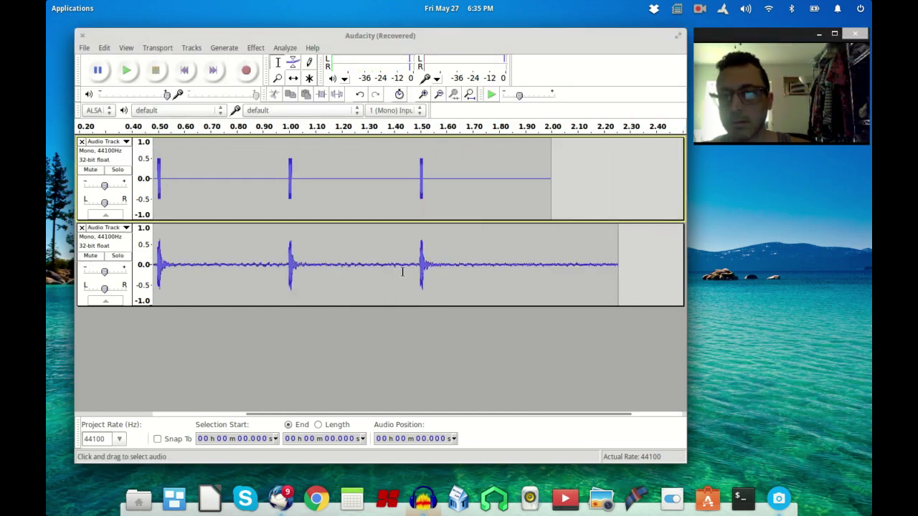
left_click_drag(277, 416, 122, 410)
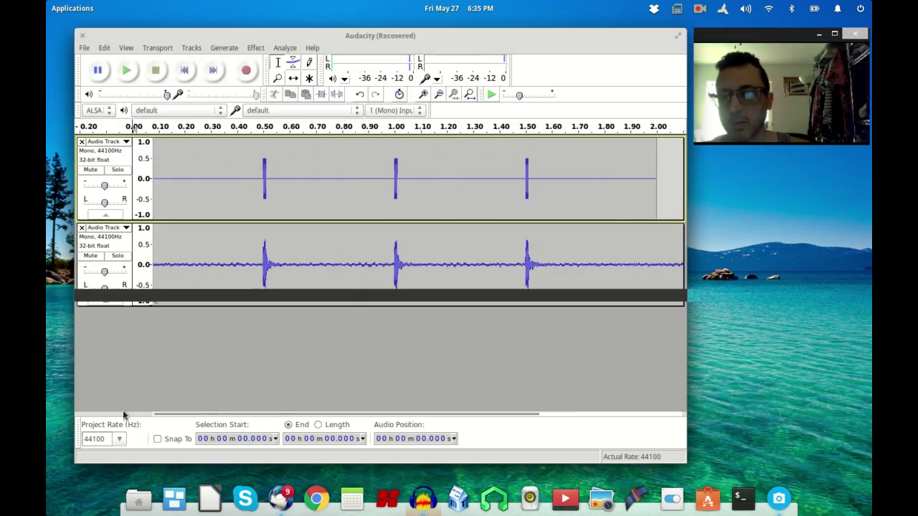